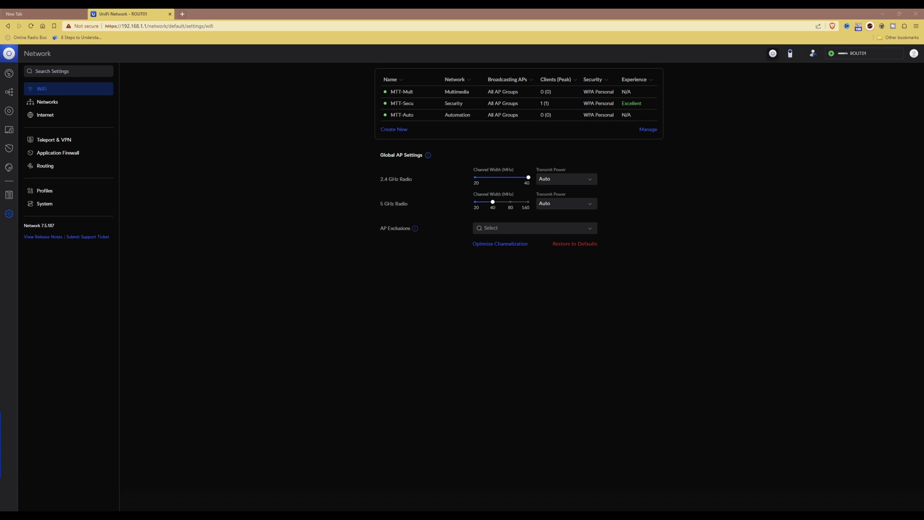
- Create a new WiFi network named MTT on the Default network
click(417, 278)
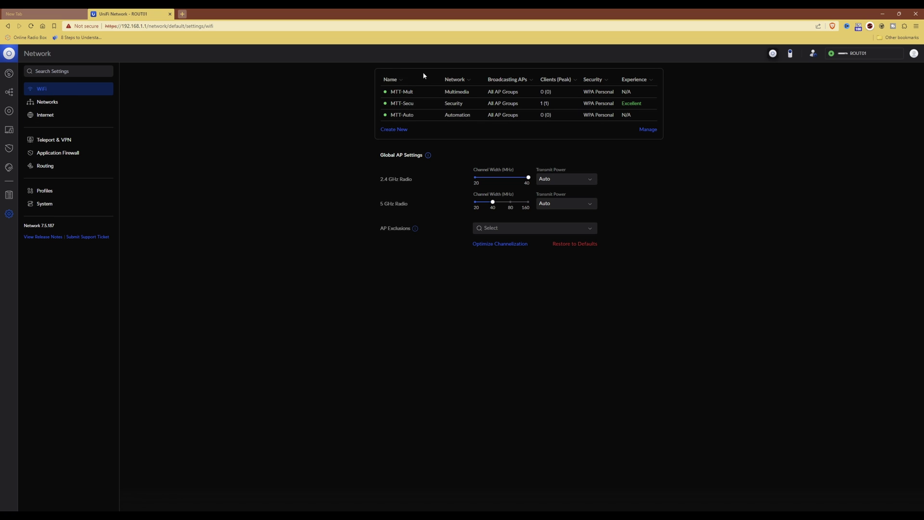
click(403, 130)
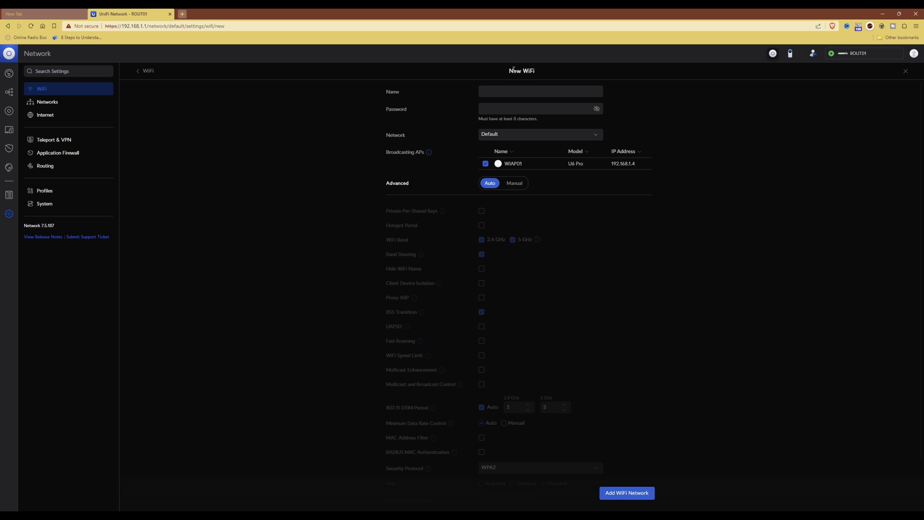
click(562, 91)
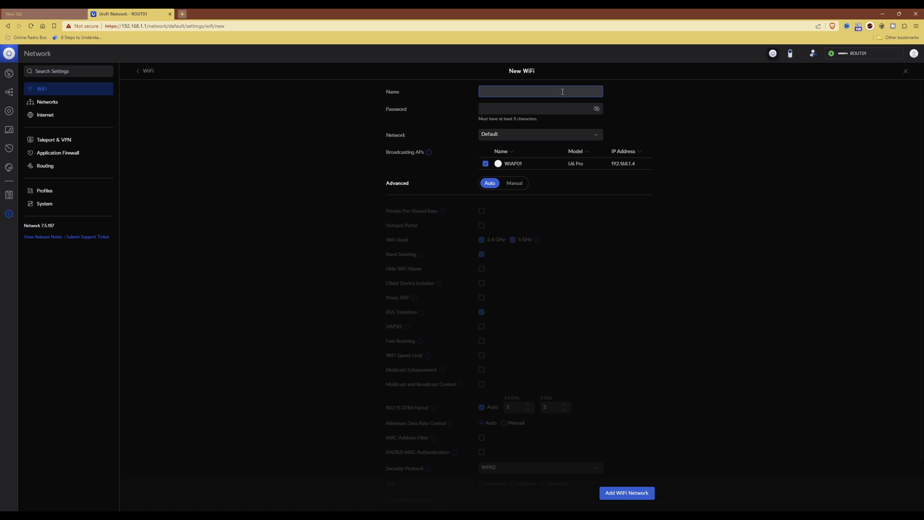
text(MTT)
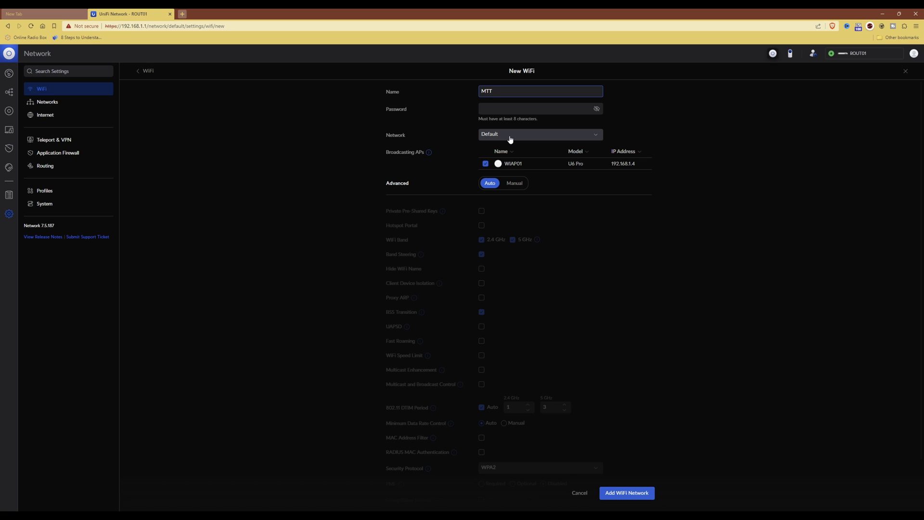
mouse_move(433, 157)
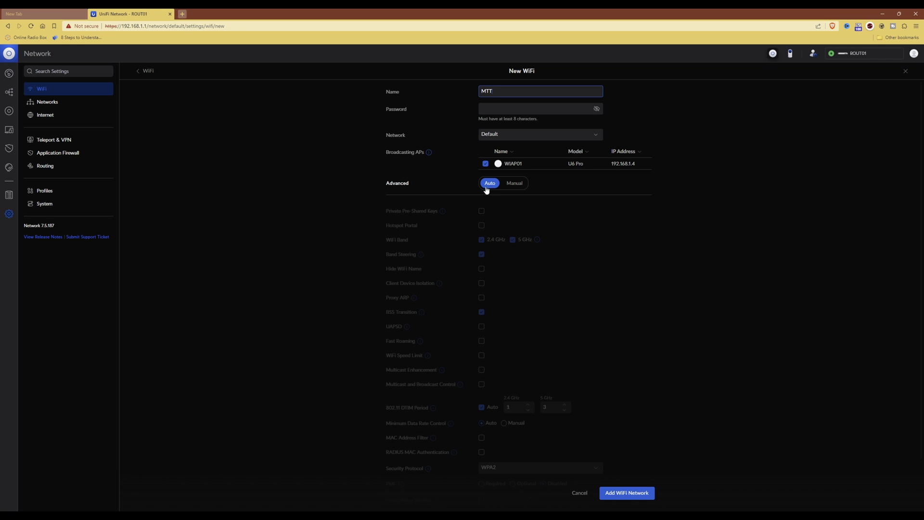
- Switch Advanced to Manual and enable Private Pre-Shared Keys for MTT
click(518, 185)
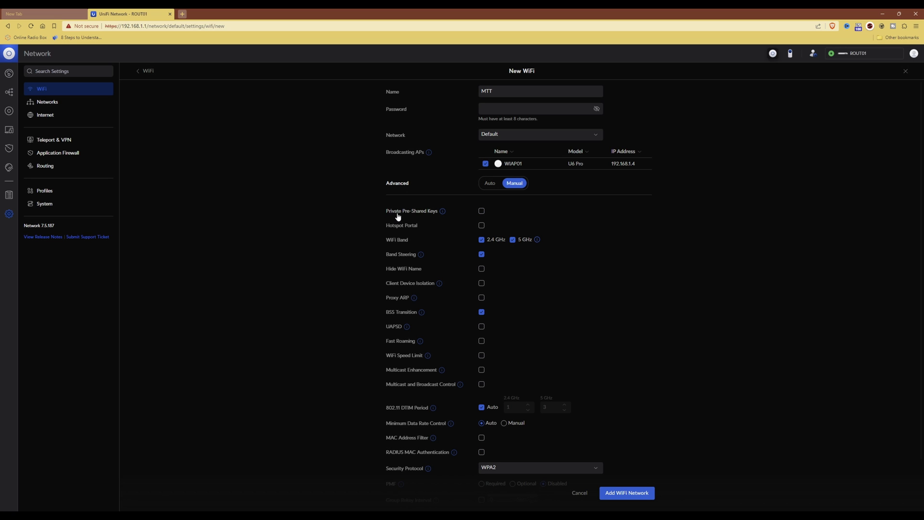
click(482, 211)
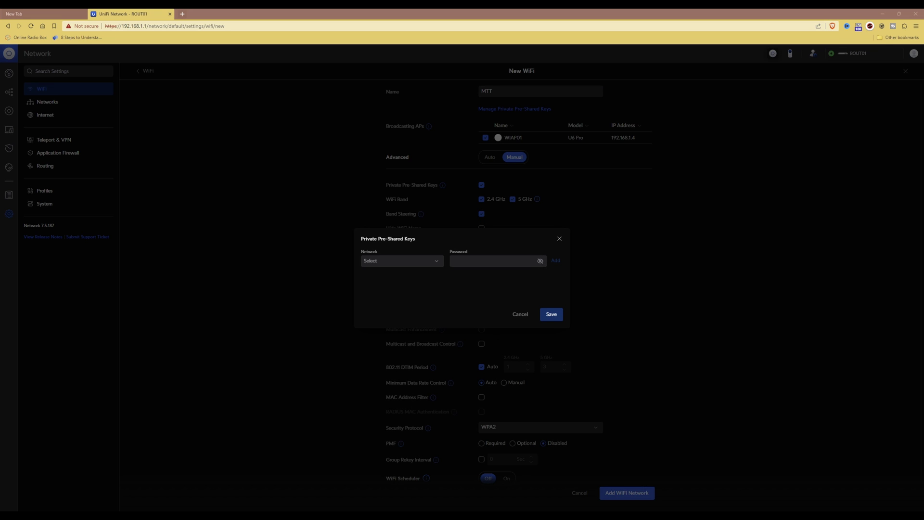
click(400, 366)
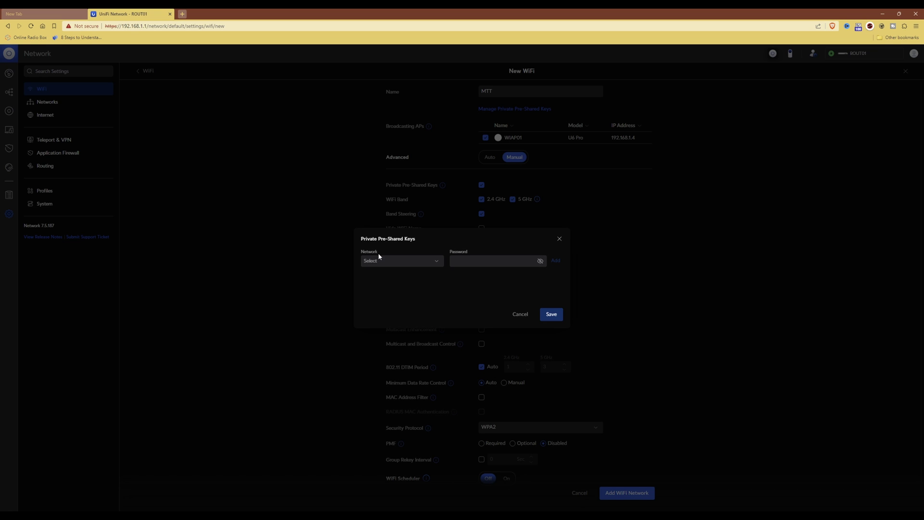
- Map the first private key to Automation (VLAN 10) and paste its password
click(438, 263)
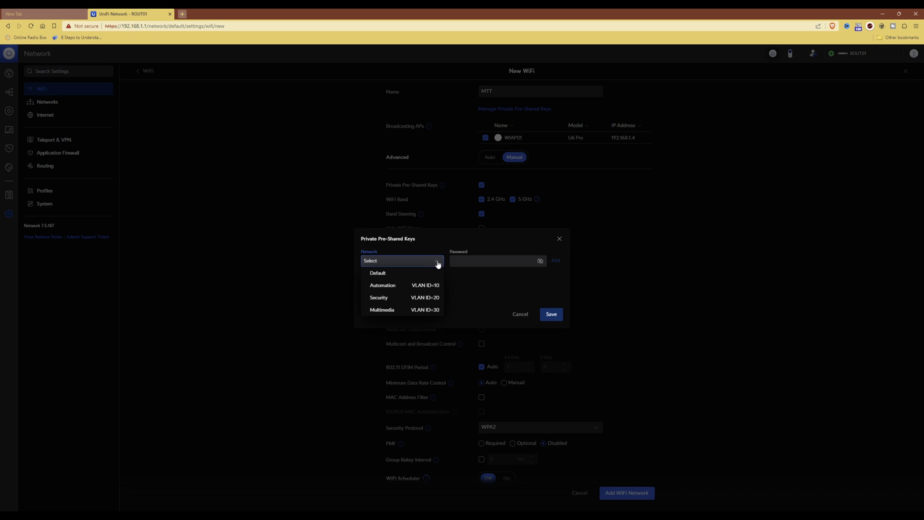
click(429, 286)
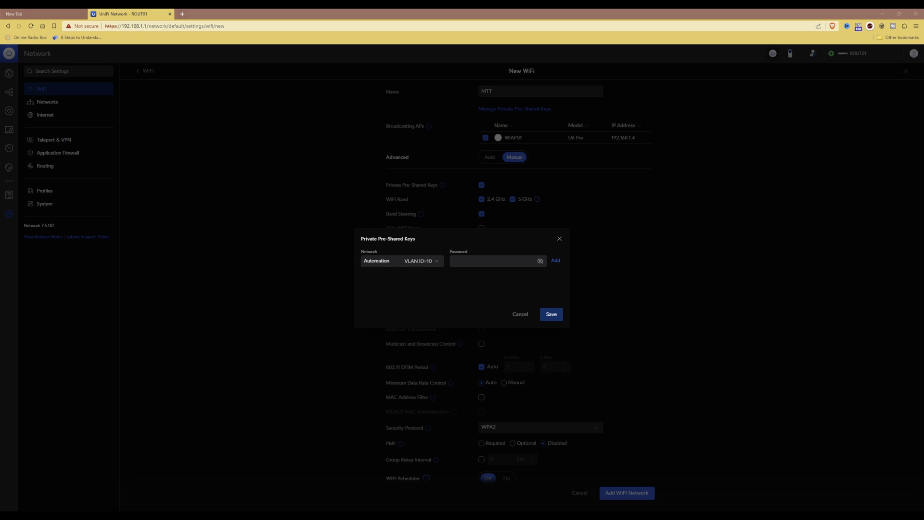
click(409, 260)
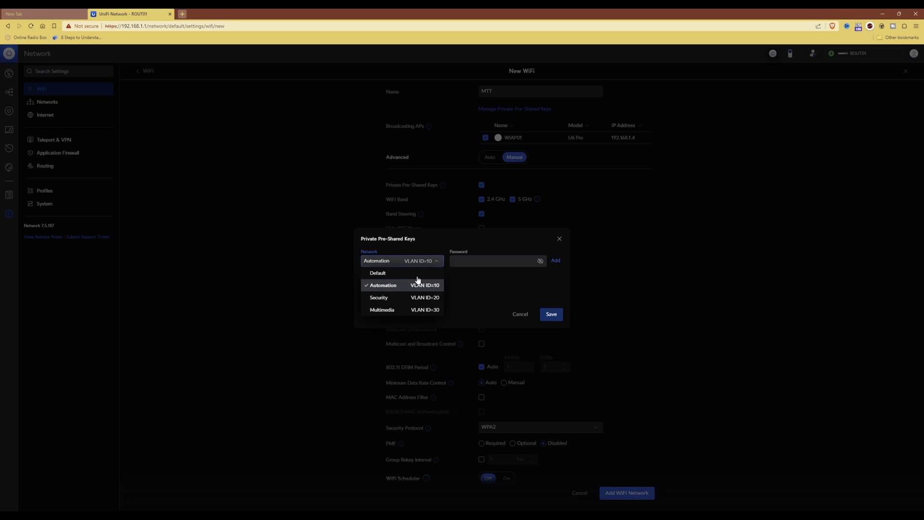
click(489, 259)
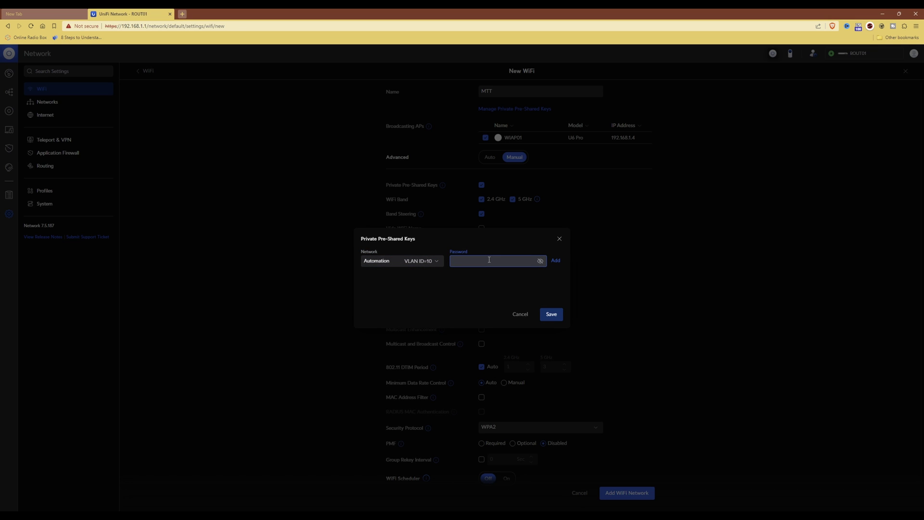
key(ctrl+v)
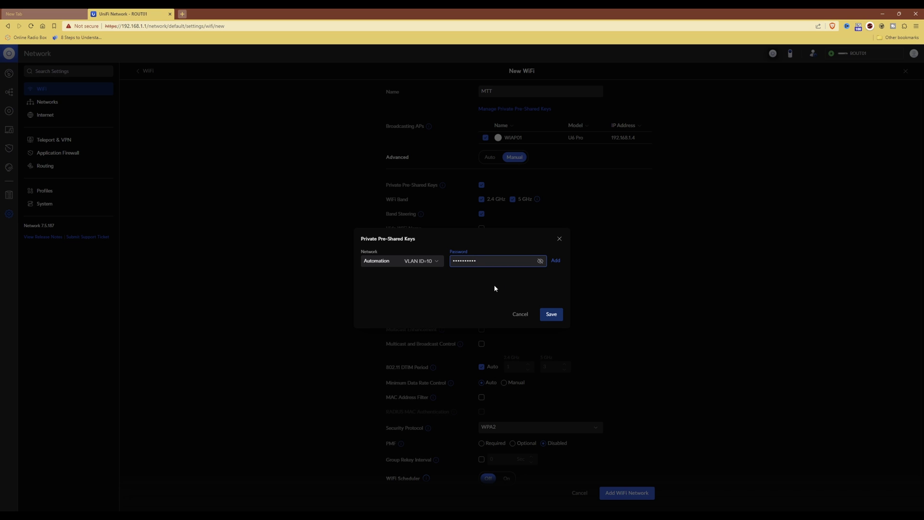
- Add the Automation key, then add a Security (VLAN 20) key with its pasted password
click(555, 261)
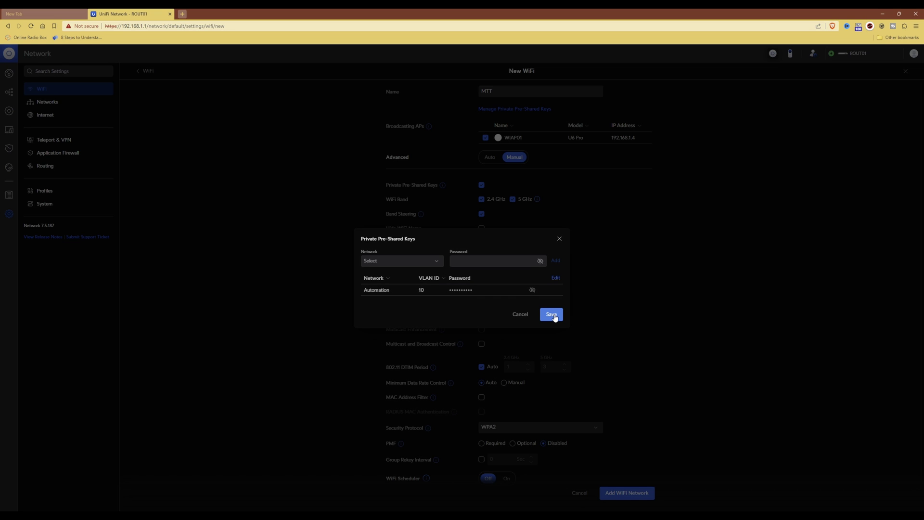
click(438, 262)
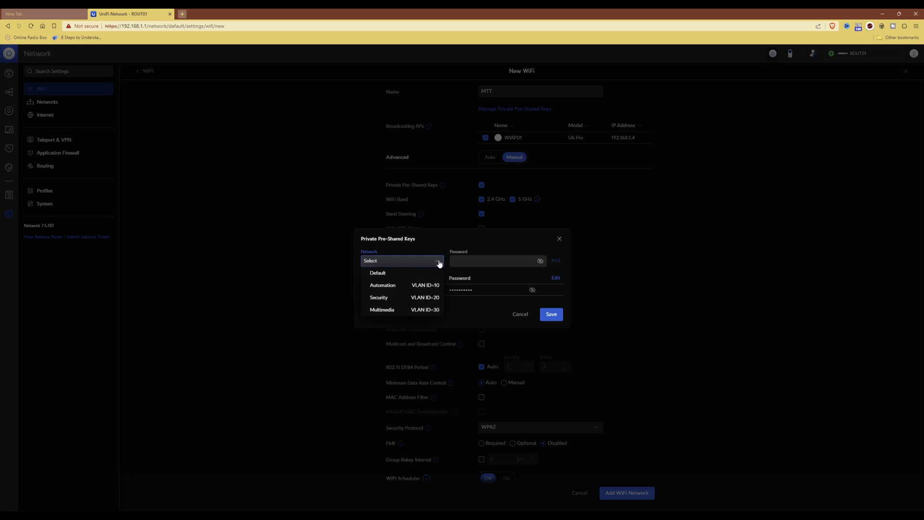
click(414, 298)
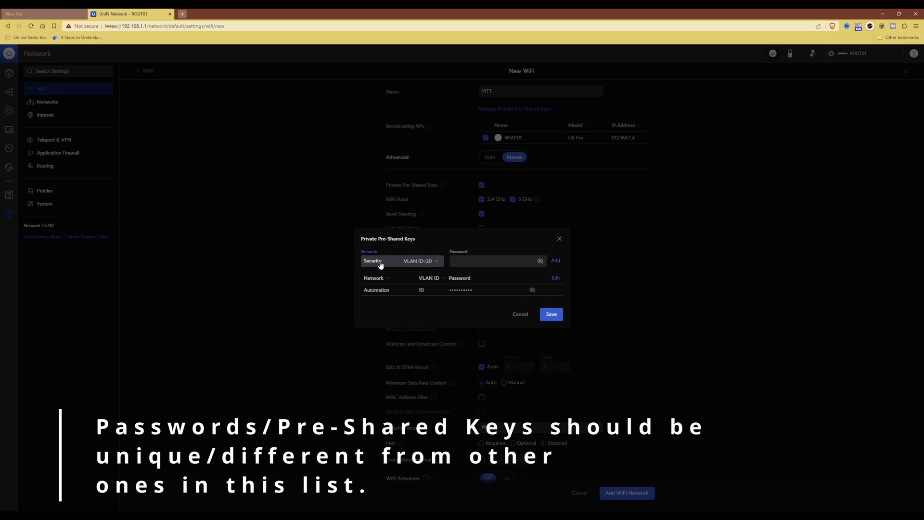
click(482, 260)
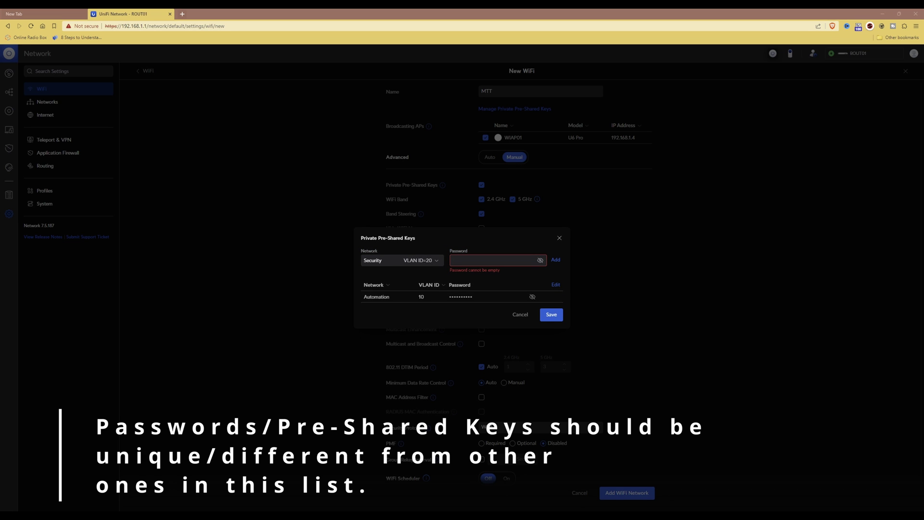
click(495, 260)
key(ctrl+v)
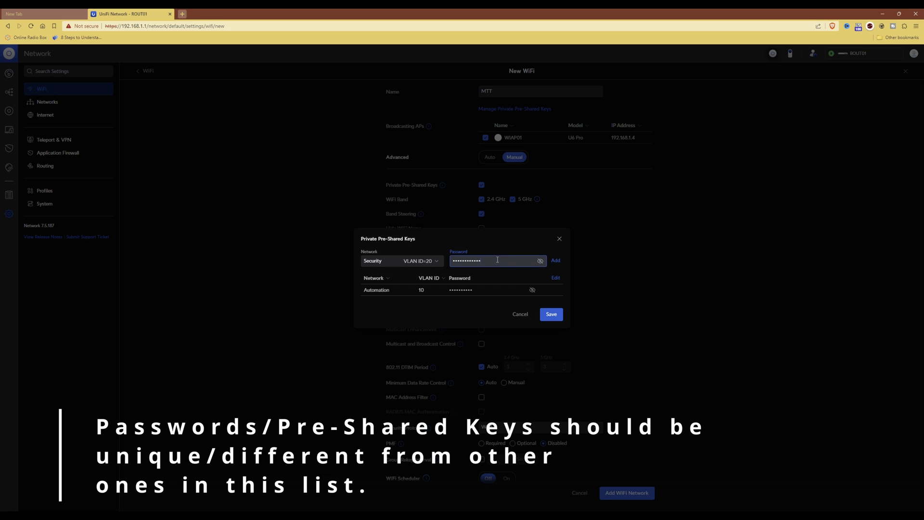
click(556, 260)
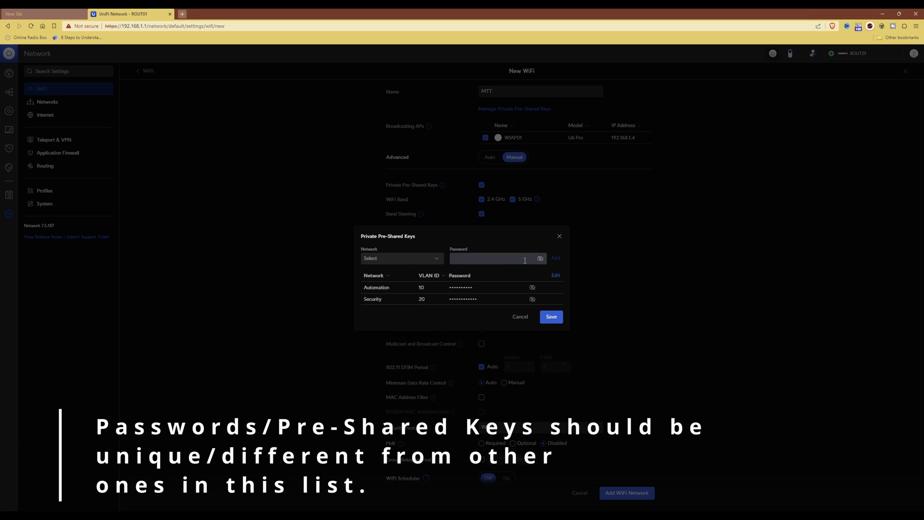
- Add a Multimedia (VLAN 30) key with its pasted password and save all three keys
click(437, 263)
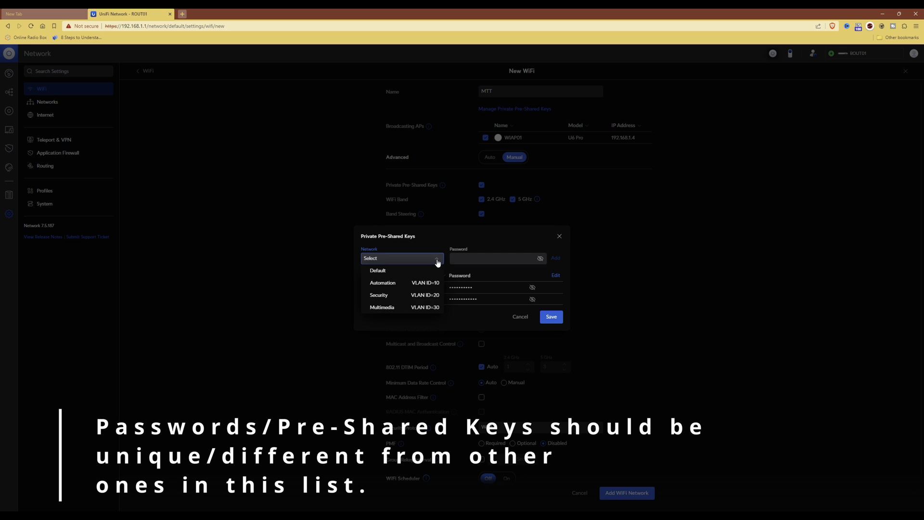
click(394, 307)
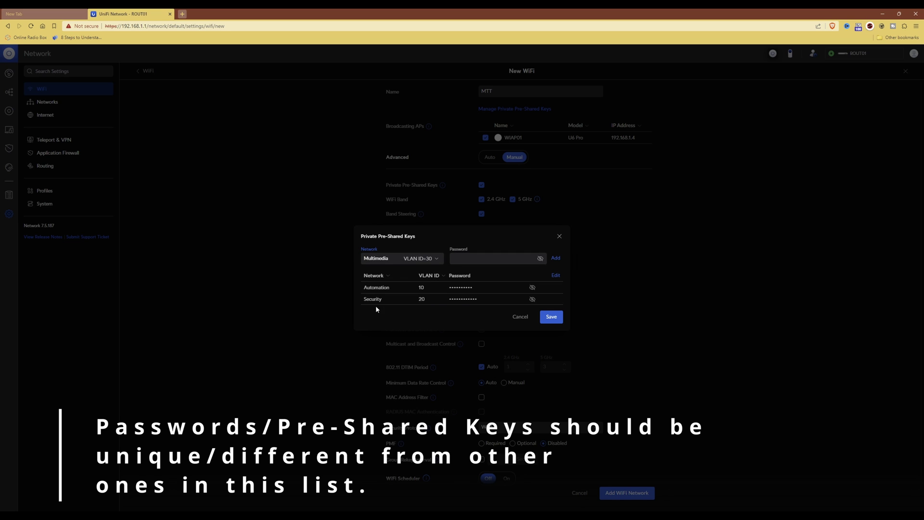
click(476, 258)
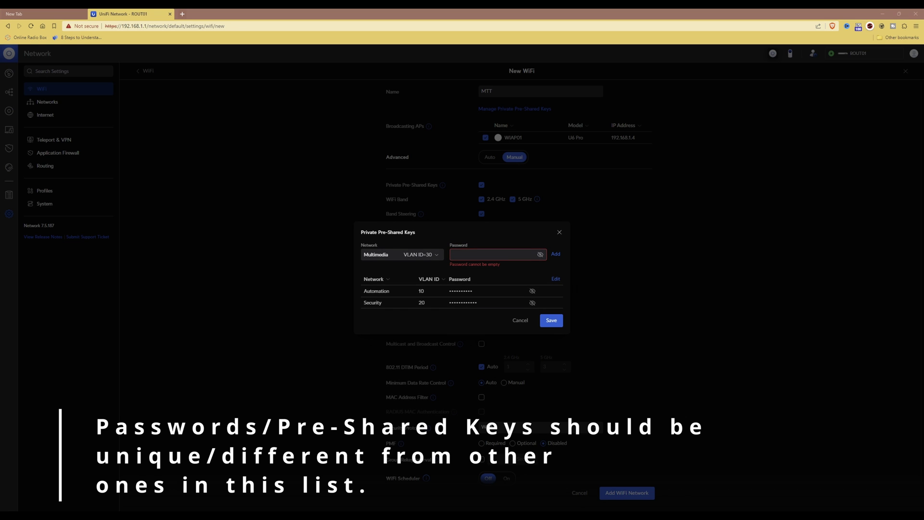
click(512, 254)
key(ctrl+v)
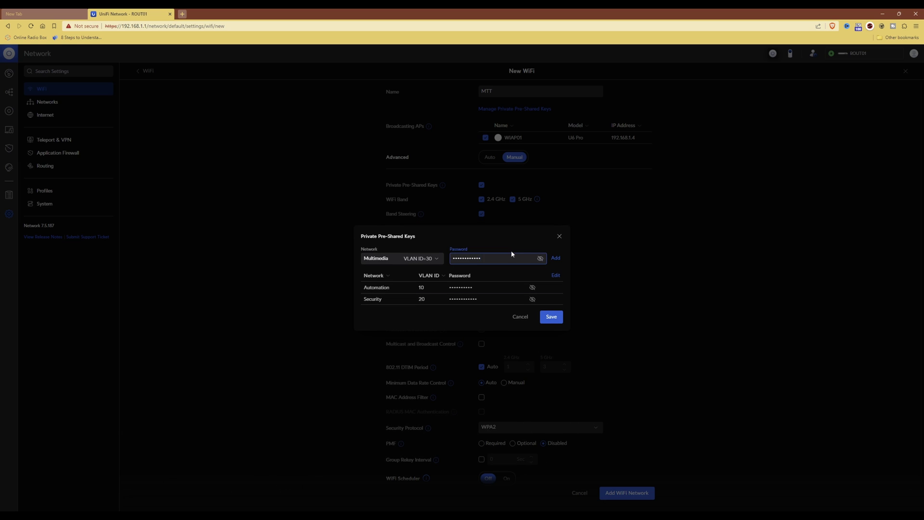
click(556, 258)
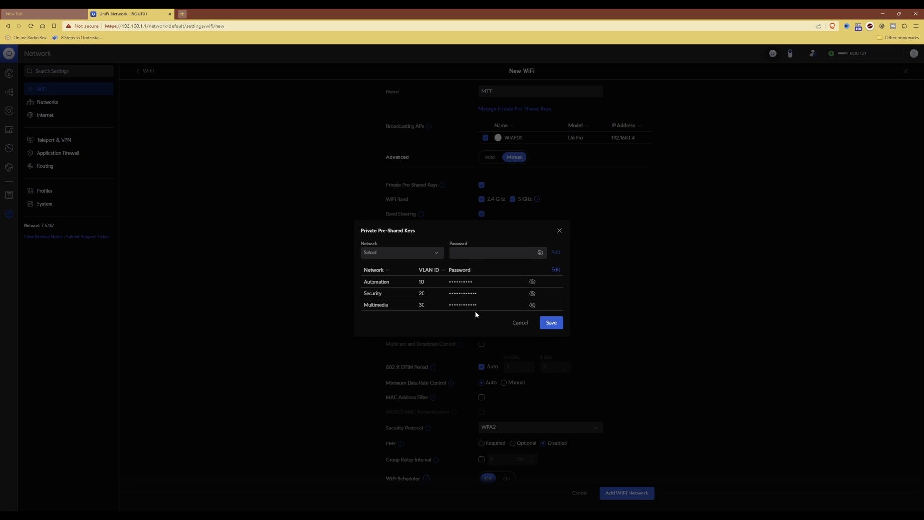
click(551, 323)
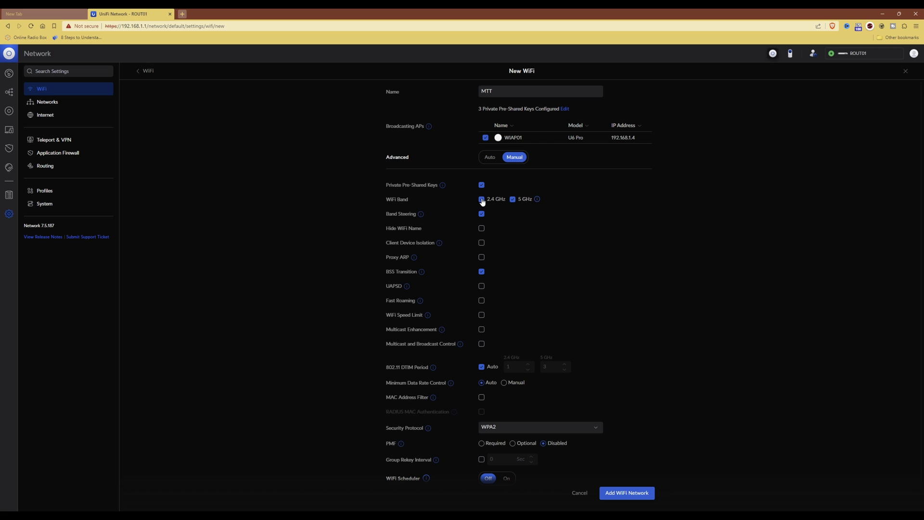
- Drop the 2.4 GHz band so MTT is 5 GHz only, then add the network
click(481, 199)
scroll(541, 270, down, 2)
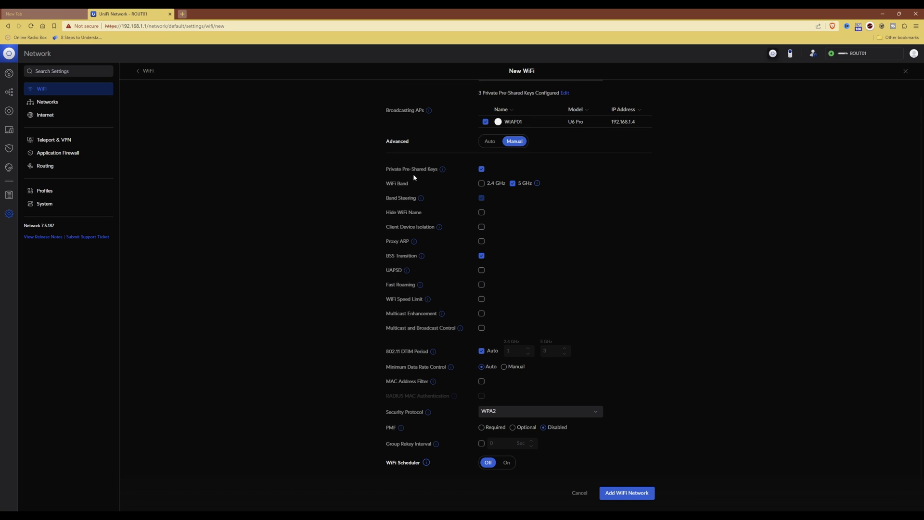
click(627, 498)
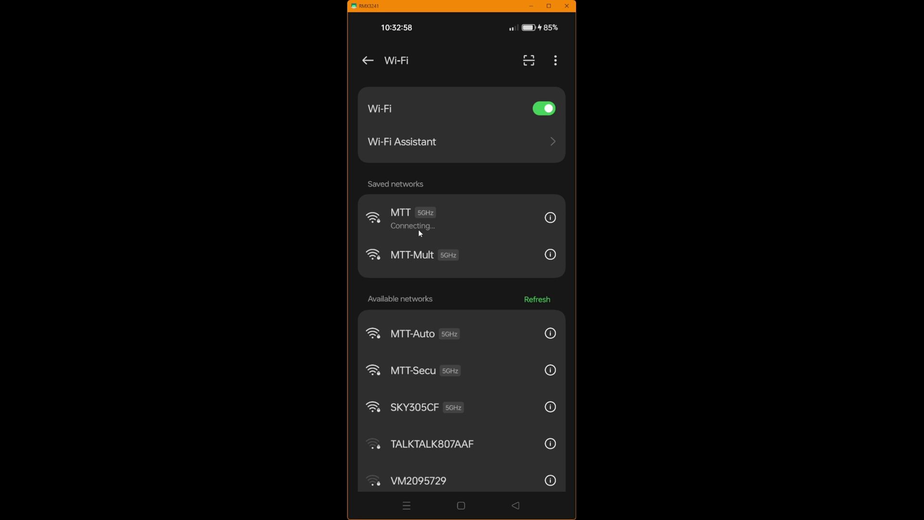
- Open the network details of the connected MTT network on the phone
click(548, 215)
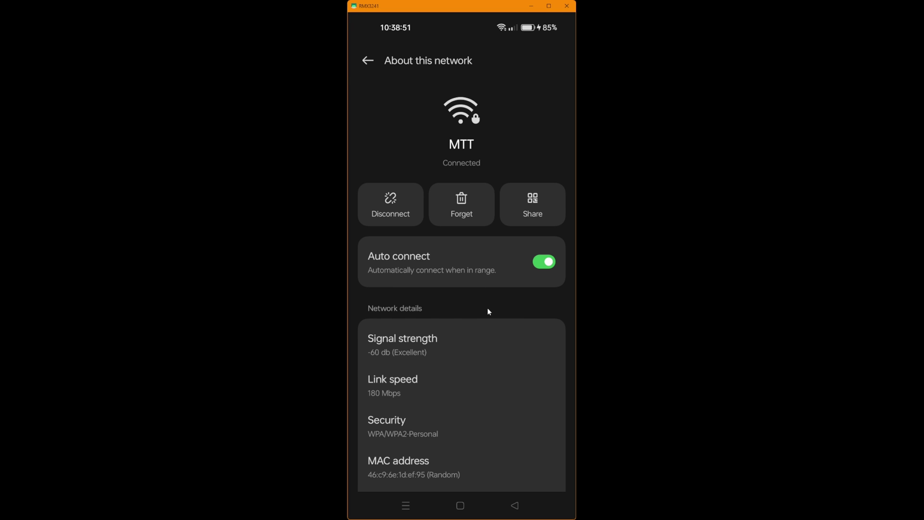
- Scroll MTT's About this network page to the IPv4 address 192.168.30.127
scroll(486, 288, down, 2)
scroll(461, 211, up, 2)
scroll(470, 280, down, 5)
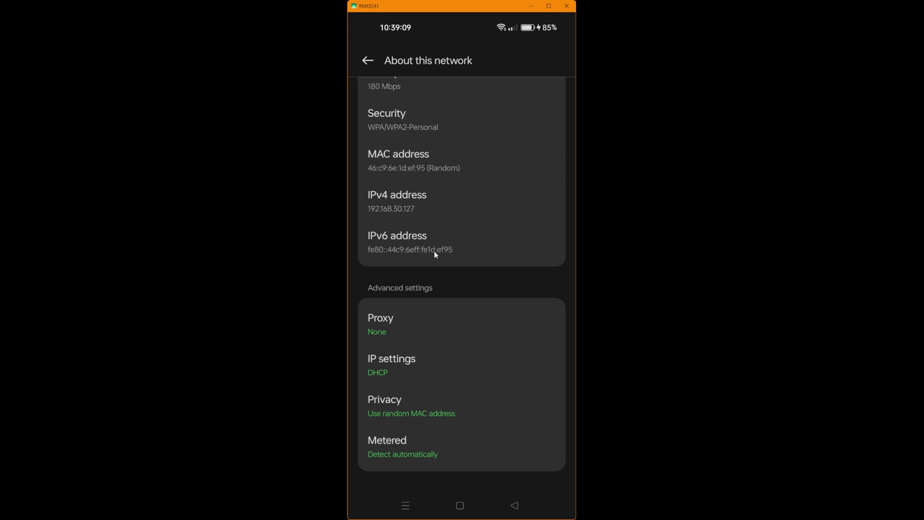
- Scroll the UniFi WiFi list to see MTT with one connected client
scroll(454, 289, up, 5)
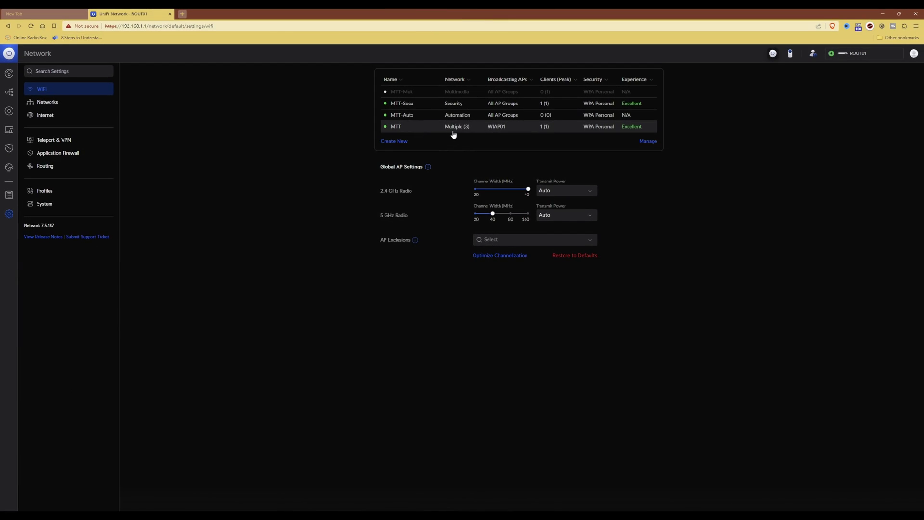